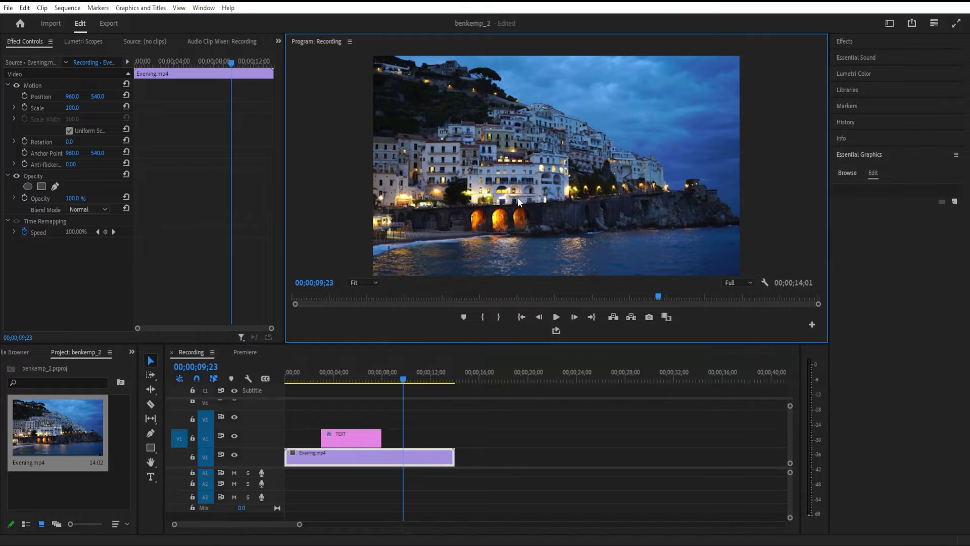
Select the TEXT clip and its text layer in the preview with the playhead at 00;00;05;16.
left_click(346, 433)
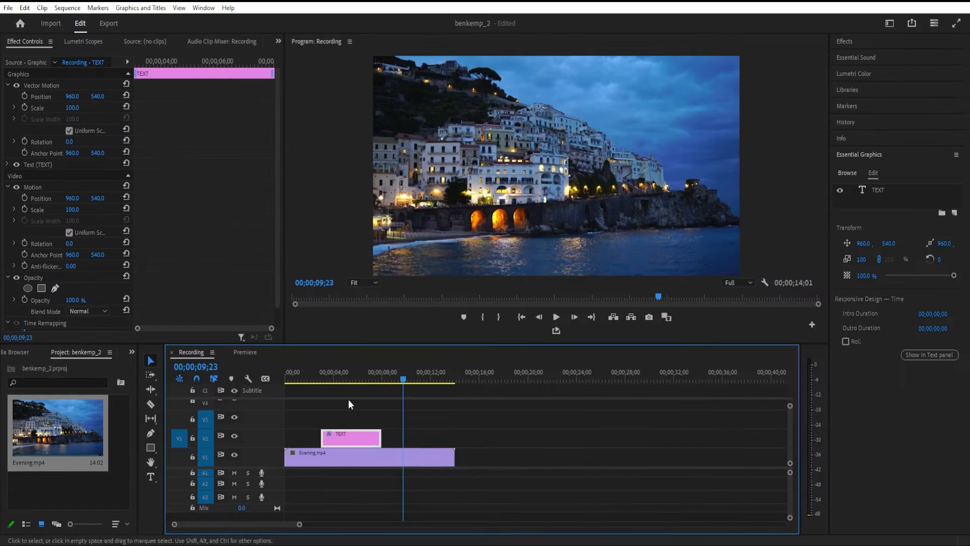
left_click(703, 194)
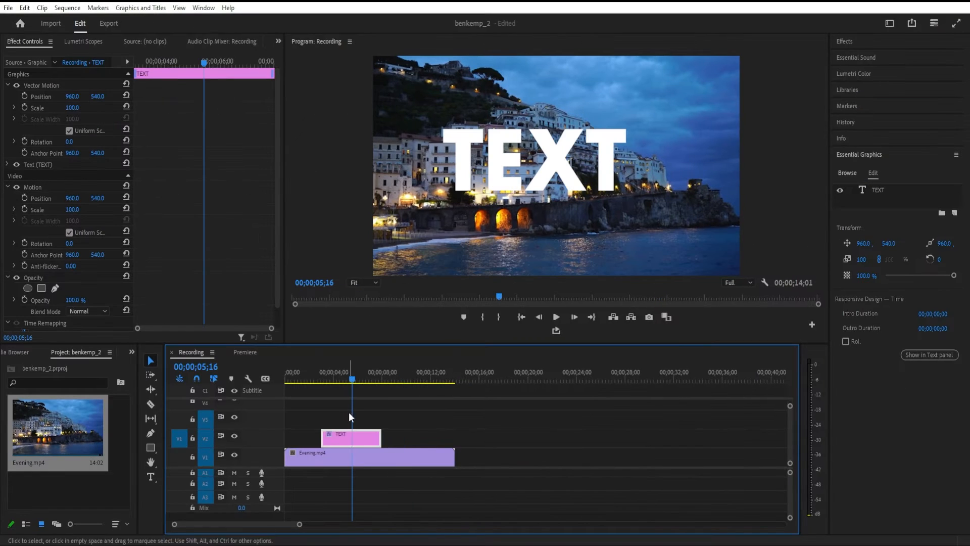
left_click(520, 176)
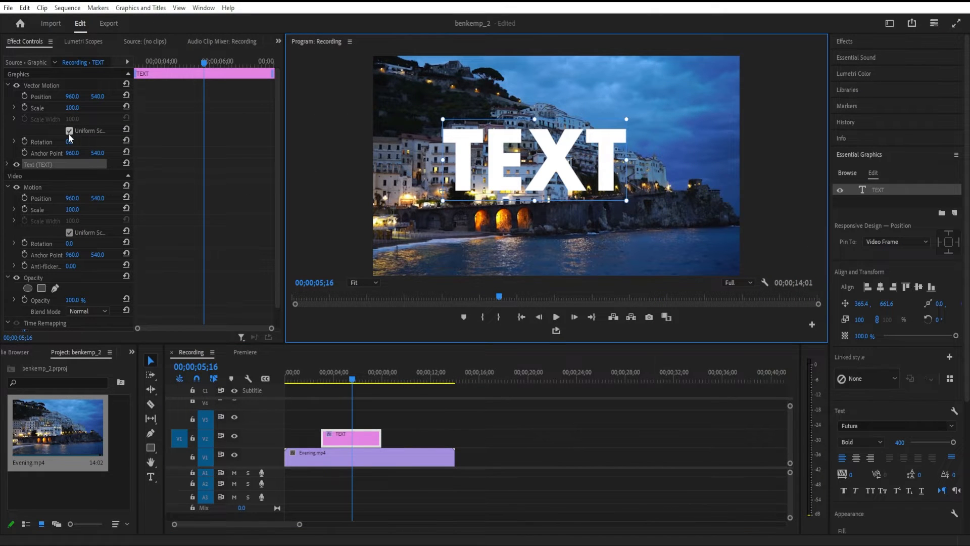
key("t")
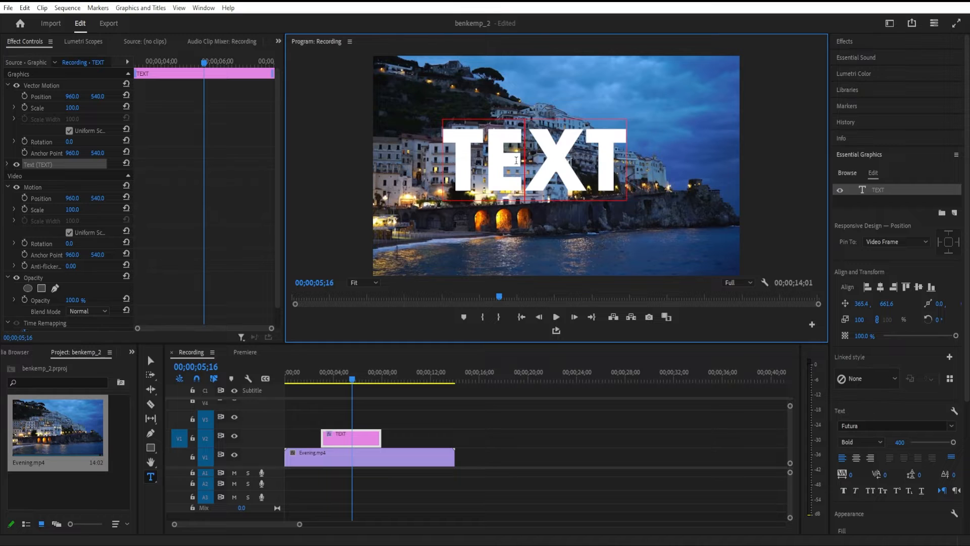
left_click(520, 145)
double_click(533, 153)
key("Escape")
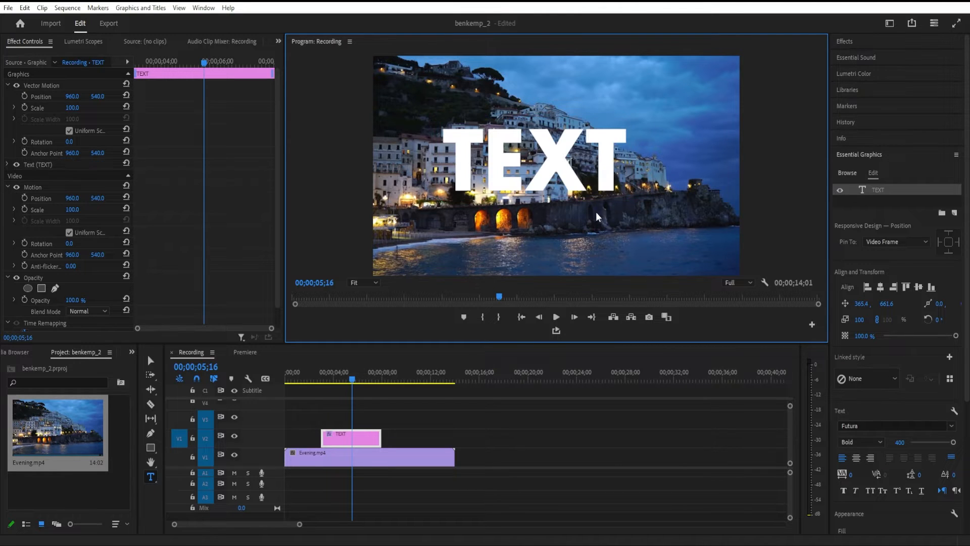
left_click(596, 217)
key("Escape")
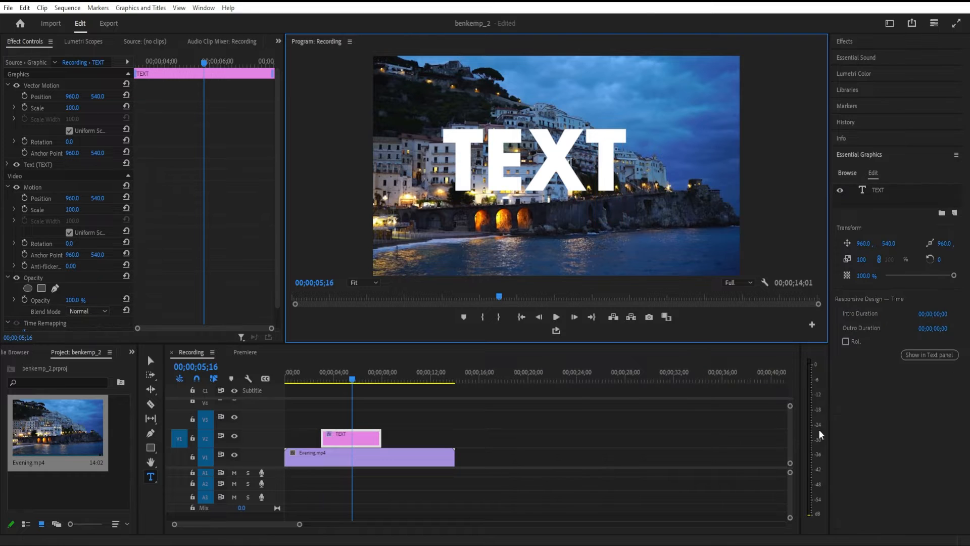
Center the TEXT layer horizontally and vertically in the video frame.
left_click(578, 185)
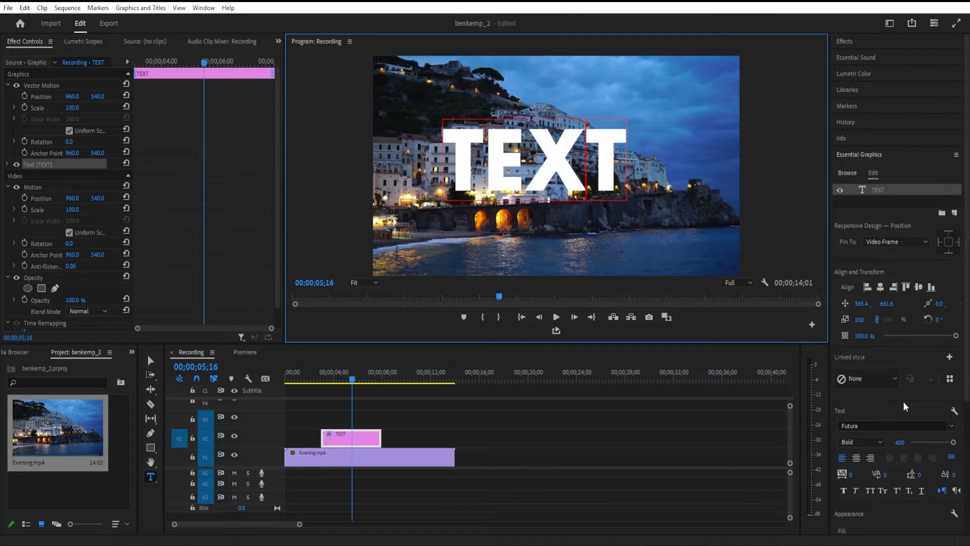
scroll(904, 406, "down", 2)
left_click(880, 237)
left_click(918, 237)
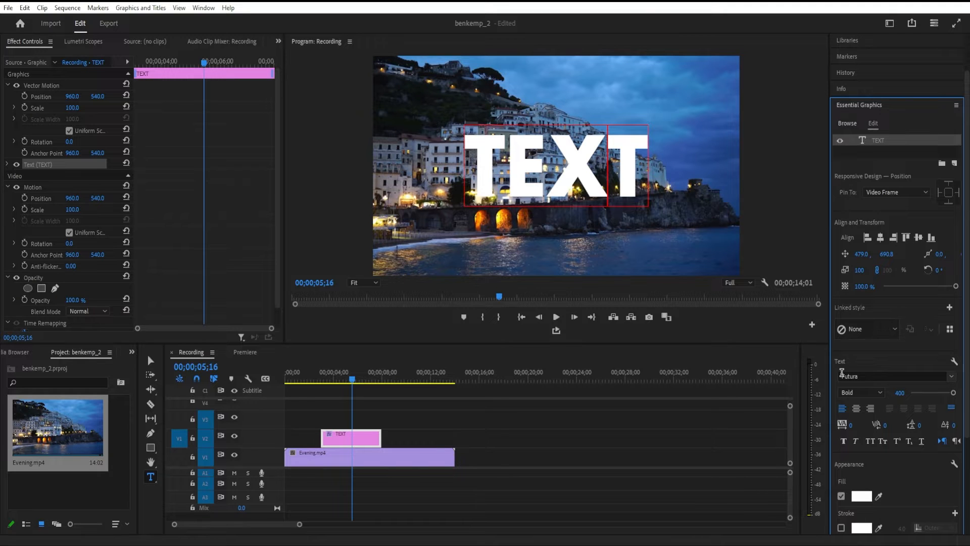
left_click(862, 375)
left_click(761, 431)
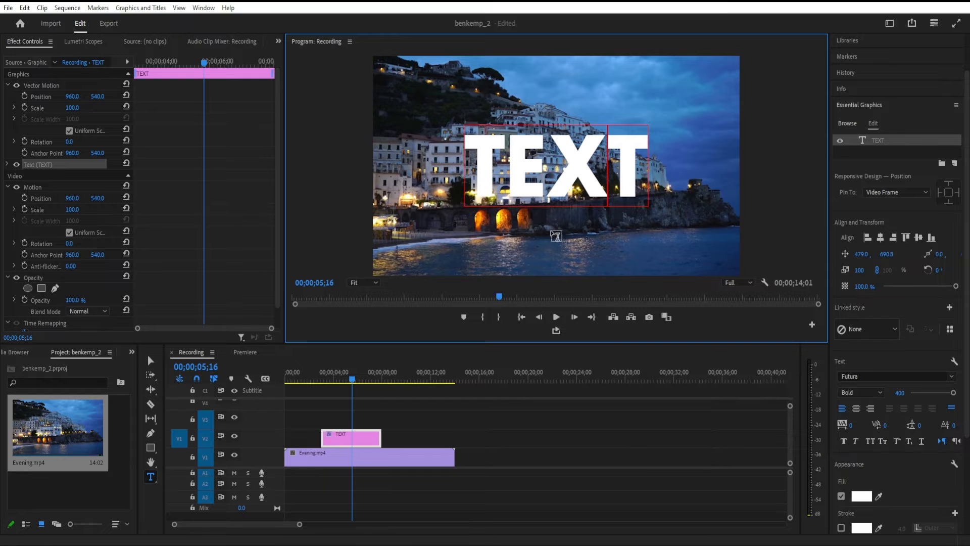
Extend both ends of the TEXT clip to match Evening.mp4 and nudge the text to about 458, 685.
left_click_drag(352, 385, 339, 382)
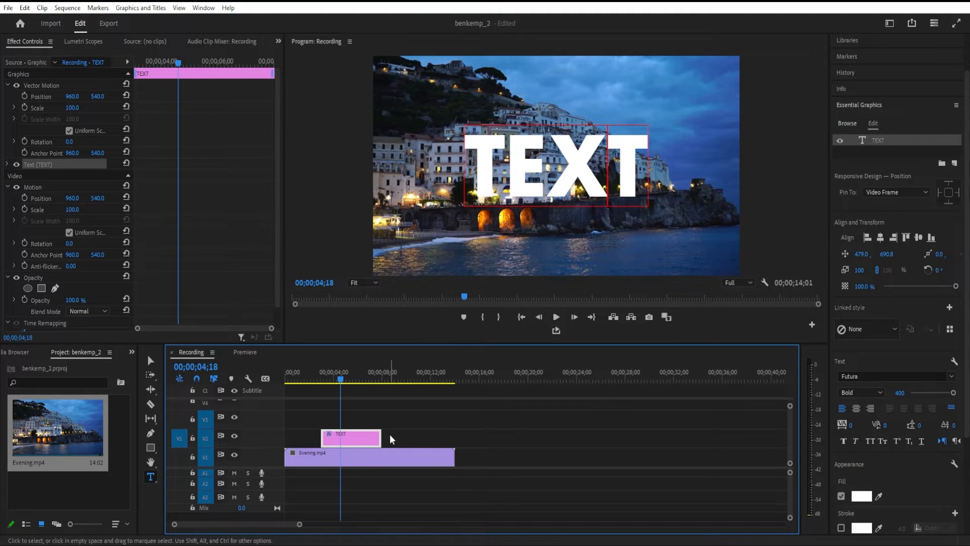
left_click_drag(381, 437, 454, 433)
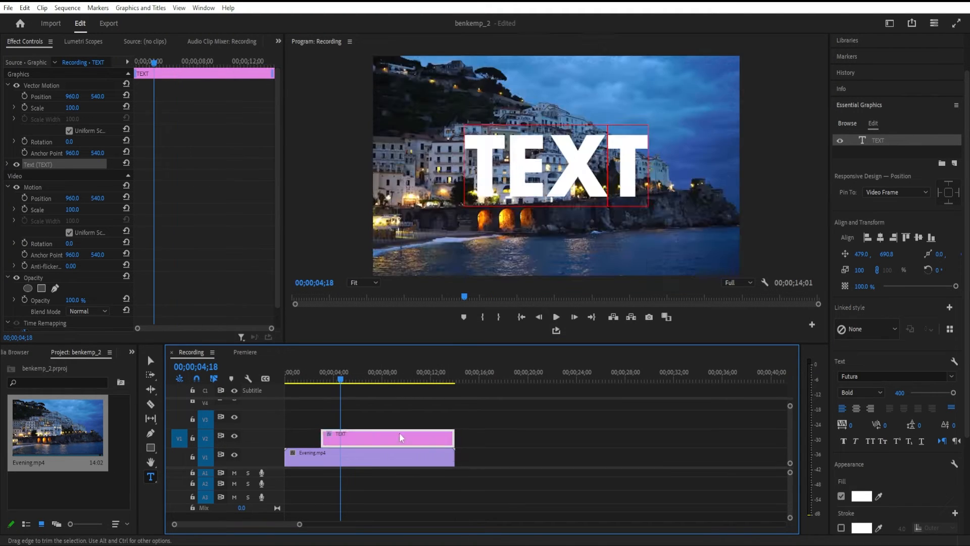
left_click_drag(322, 433, 286, 433)
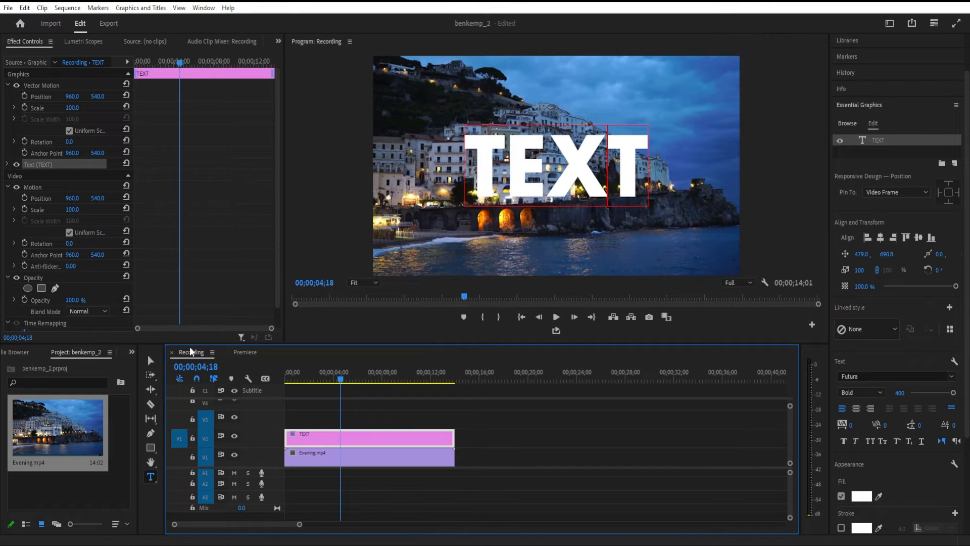
left_click(150, 359)
mouse_move(584, 176)
left_mouse_down()
mouse_move(569, 178)
mouse_move(581, 174)
left_mouse_up()
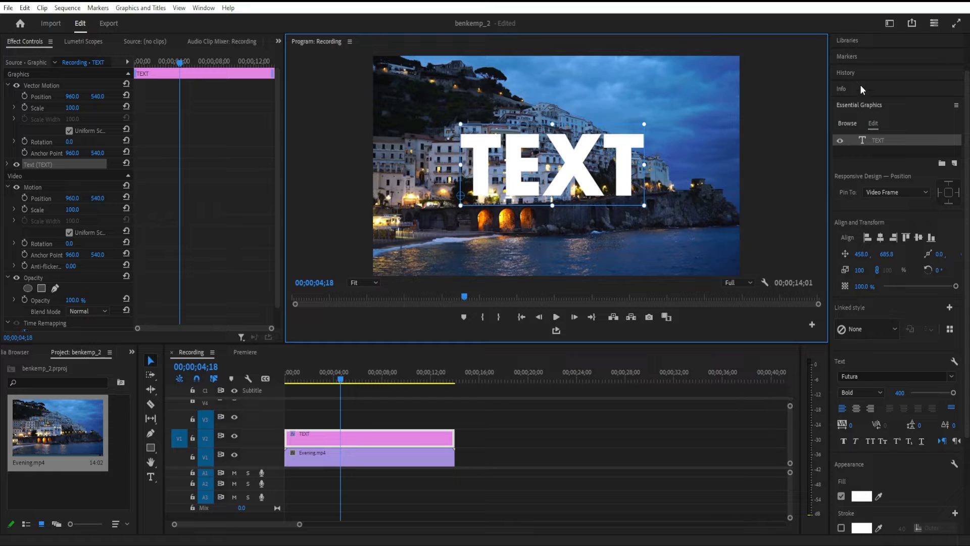
Search the effects for "trac" and apply Track Matte Key to the Evening.mp4 clip.
scroll(855, 61, "up", 3)
left_click(853, 44)
left_click(857, 54)
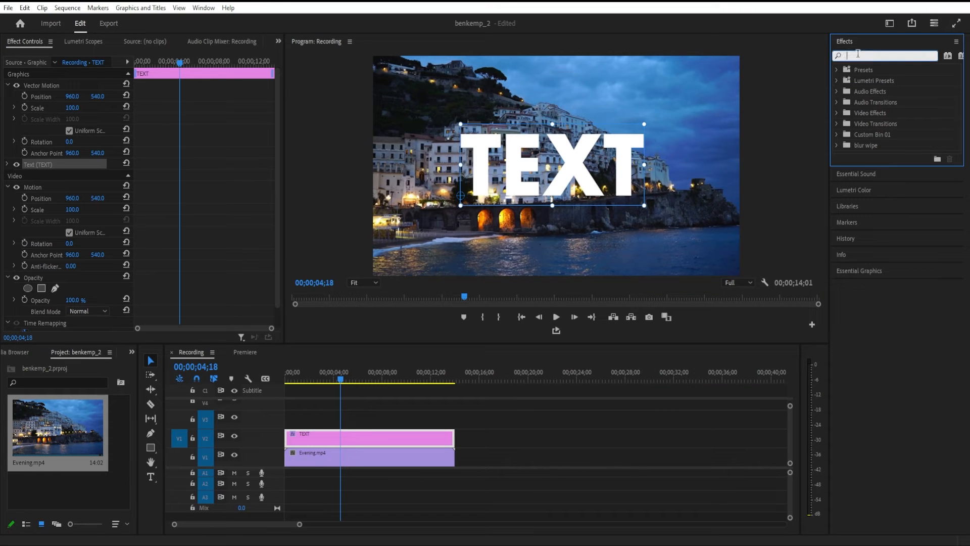
type("trac")
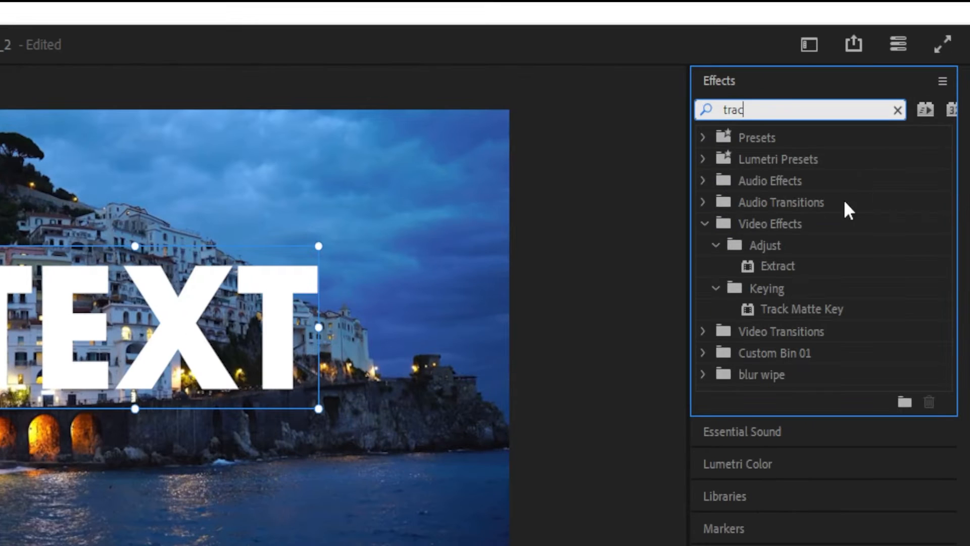
left_click_drag(757, 309, 497, 329)
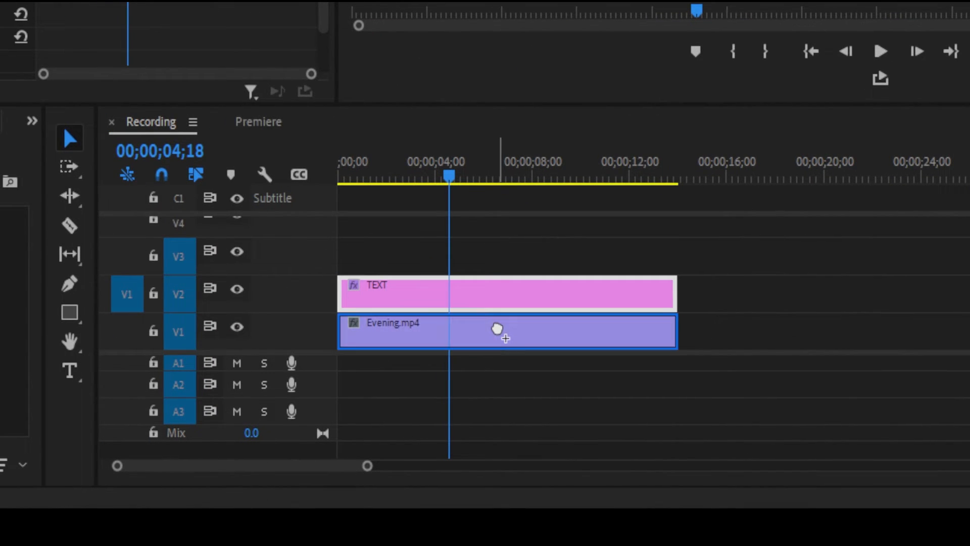
left_click_drag(498, 329, 498, 330)
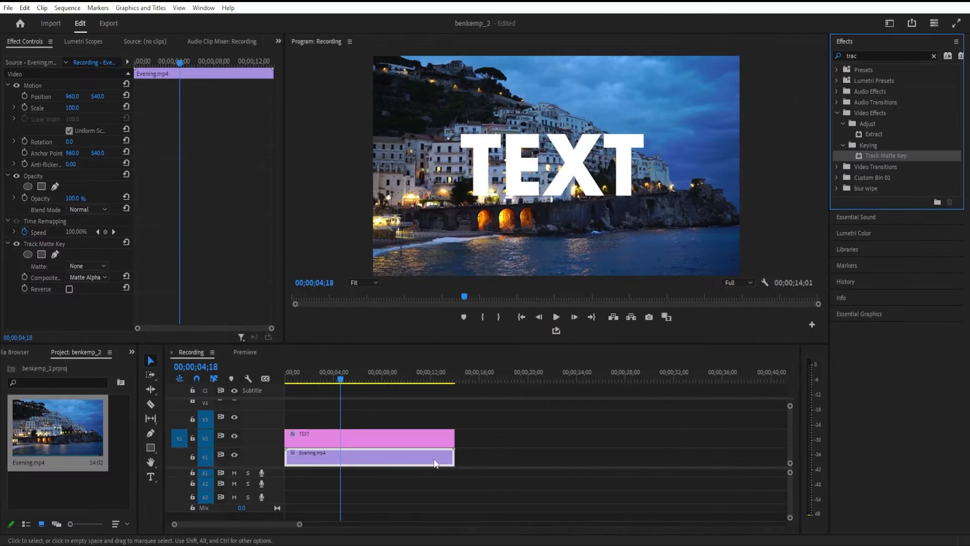
Set the matte of the Track Matte Key effect on Evening.mp4 to Video 2.
left_click(49, 242)
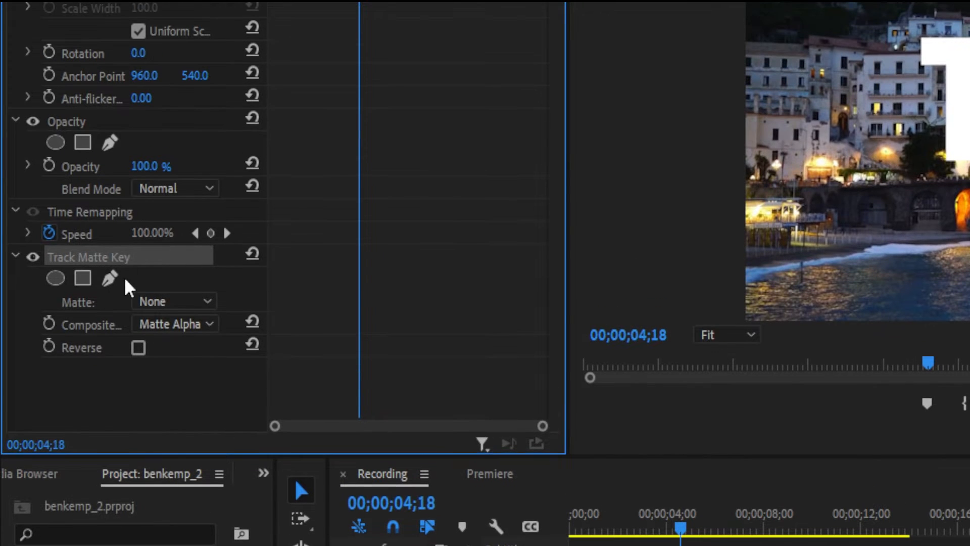
left_click(173, 302)
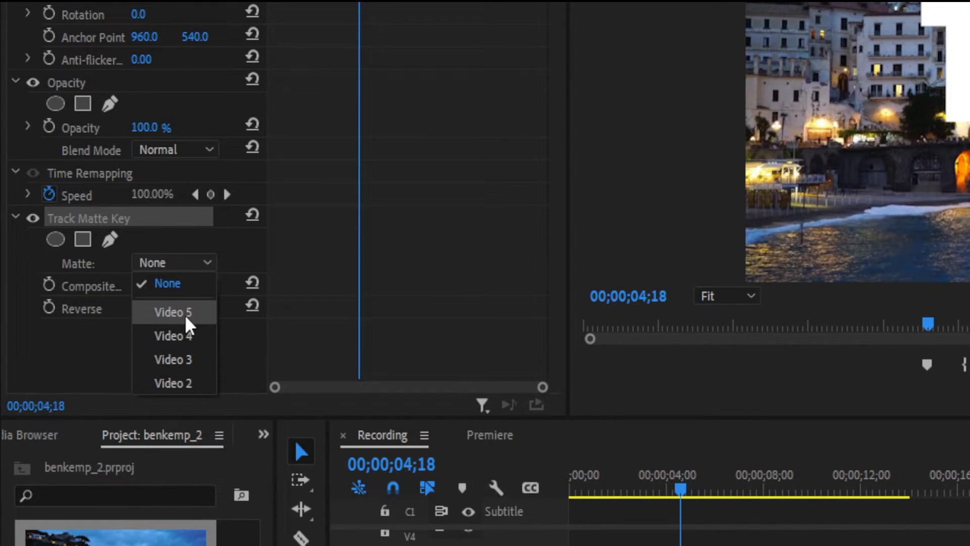
left_click(195, 385)
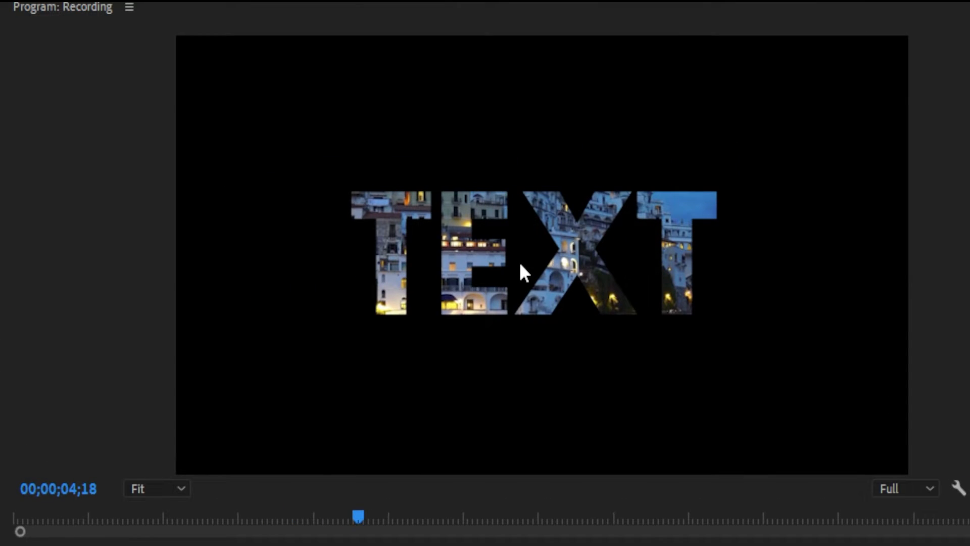
Enlarge the TEXT layer in the preview and reposition it around the upper middle of the frame.
left_click(521, 266)
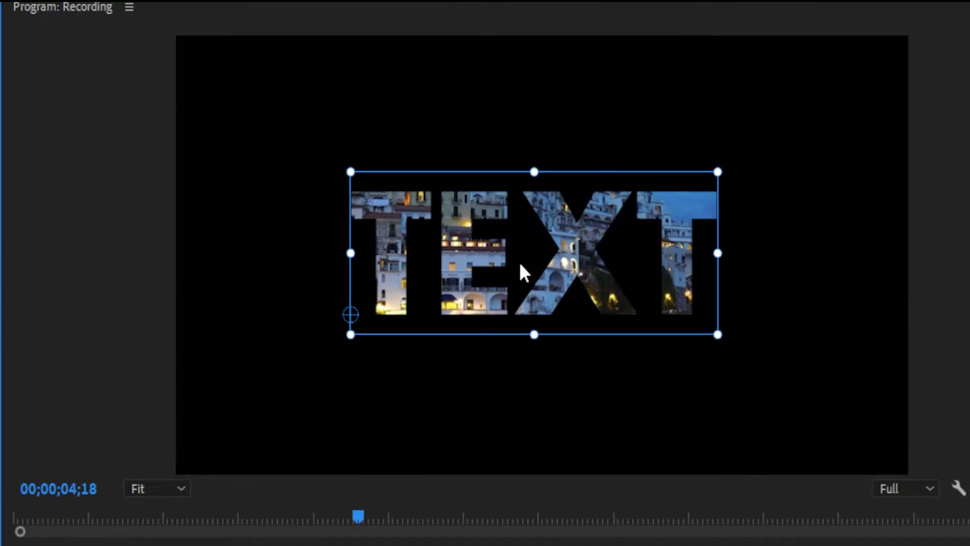
left_click_drag(354, 172, 264, 144)
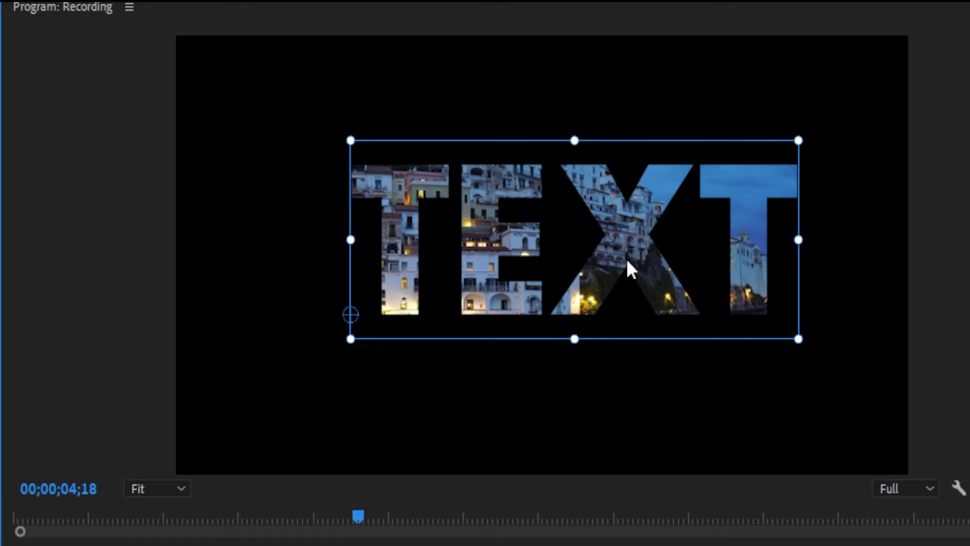
left_click_drag(574, 257, 535, 253)
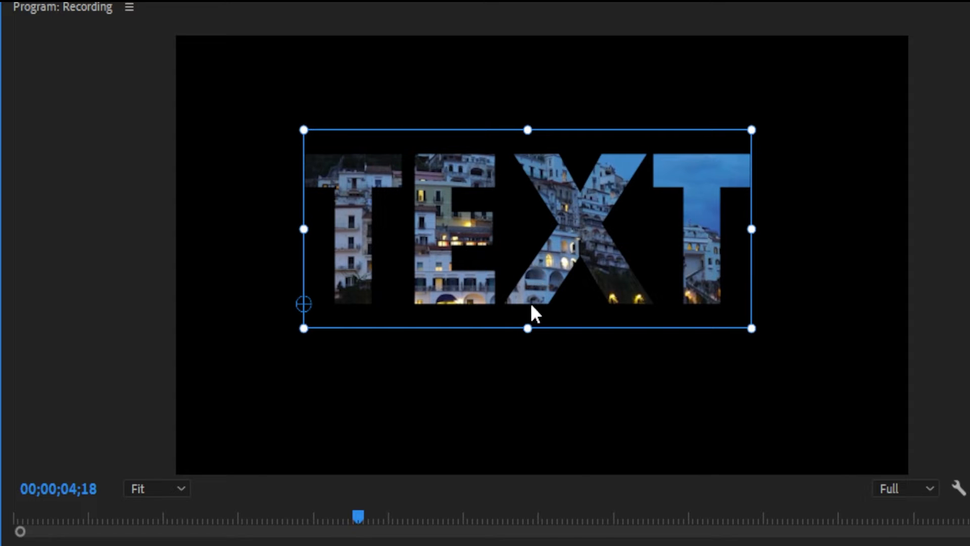
left_click_drag(544, 289, 545, 286)
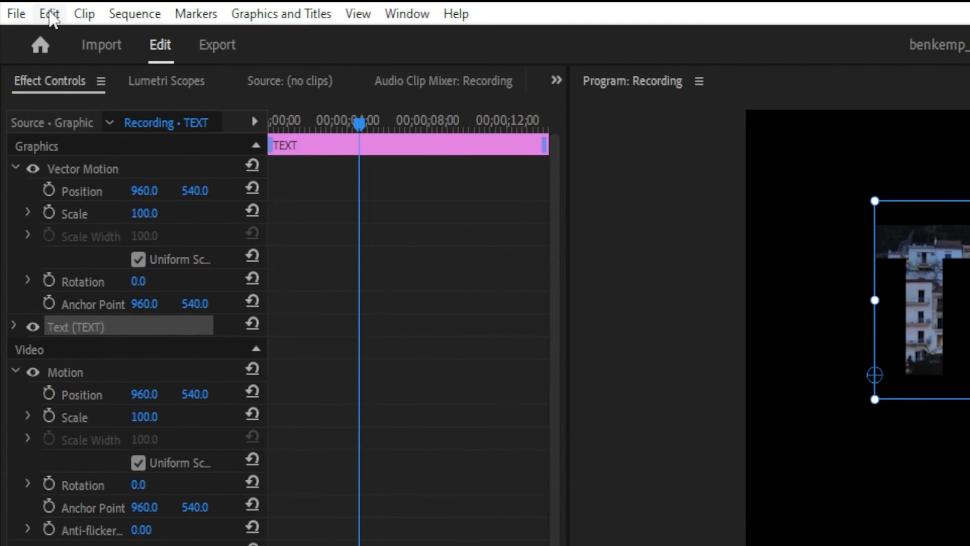
Create a 1920 × 1080 adjustment layer with a 29.97 fps Drop-Frame timebase and square pixels.
left_click(6, 16)
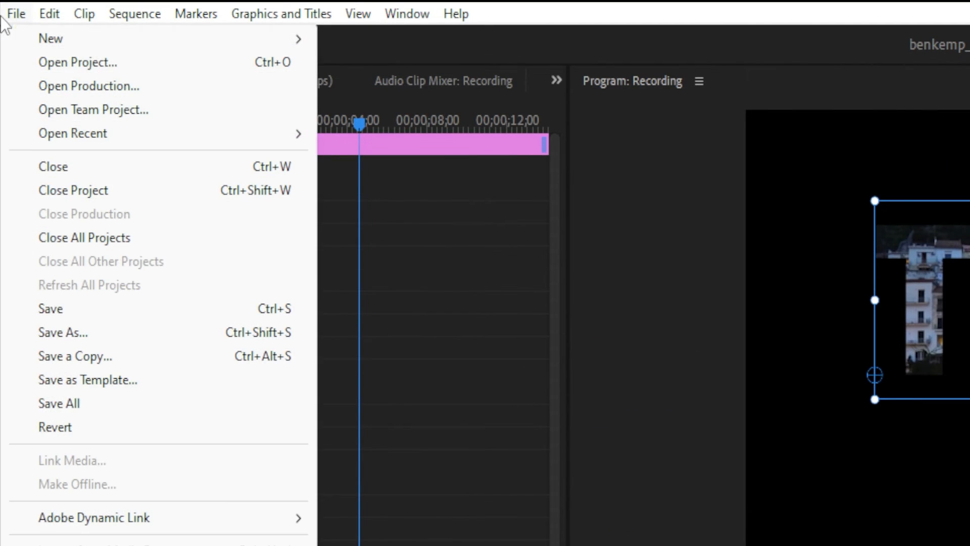
mouse_move(96, 42)
left_click(415, 298)
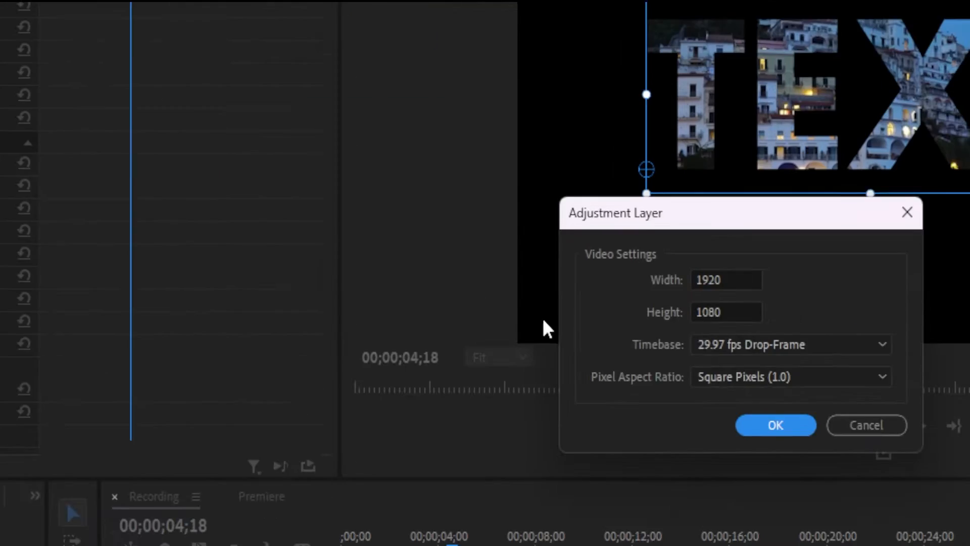
left_click(817, 461)
Place the adjustment layer on track V3 at the sequence start and extend it to the end of the TEXT clip.
left_click_drag(5, 545, 305, 545)
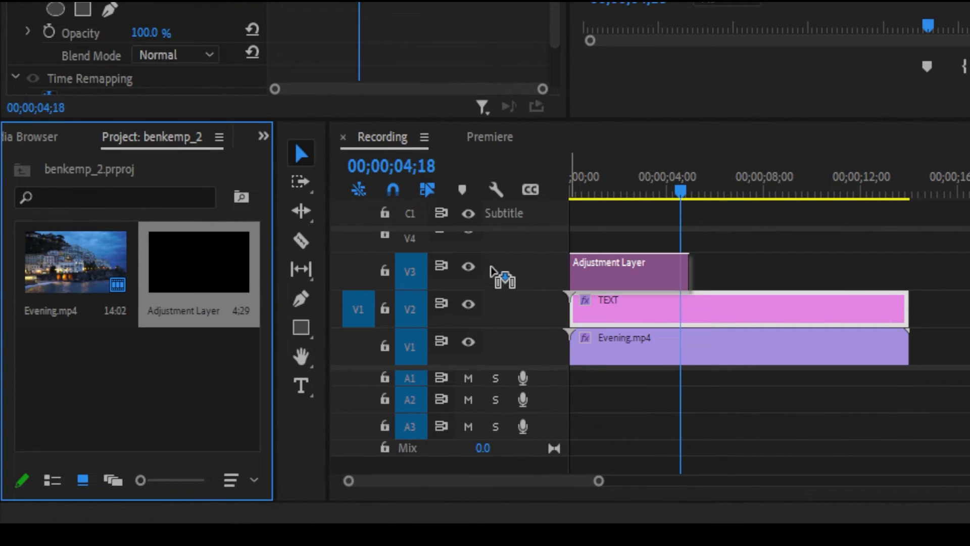
left_click_drag(491, 267, 525, 276)
left_click_drag(687, 275, 904, 281)
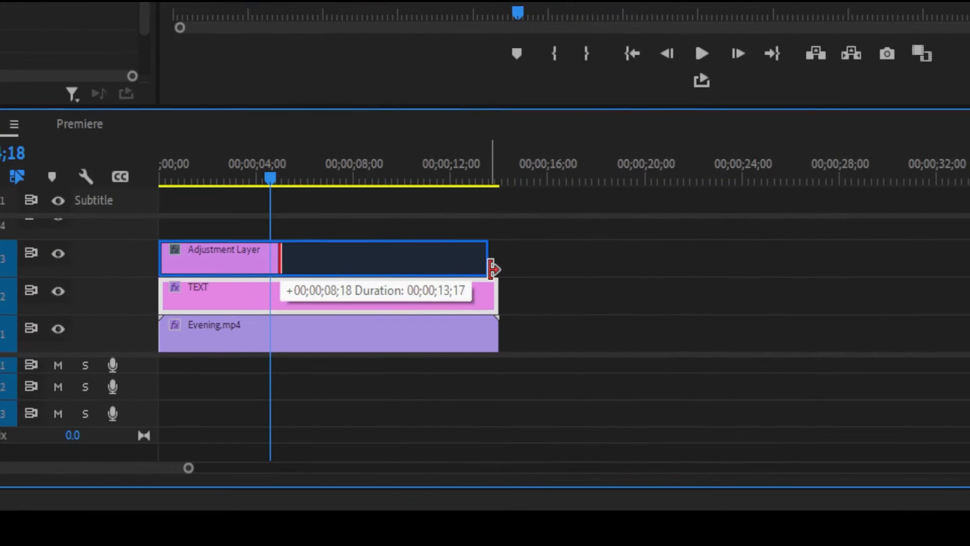
left_click_drag(493, 267, 494, 268)
left_click(306, 255)
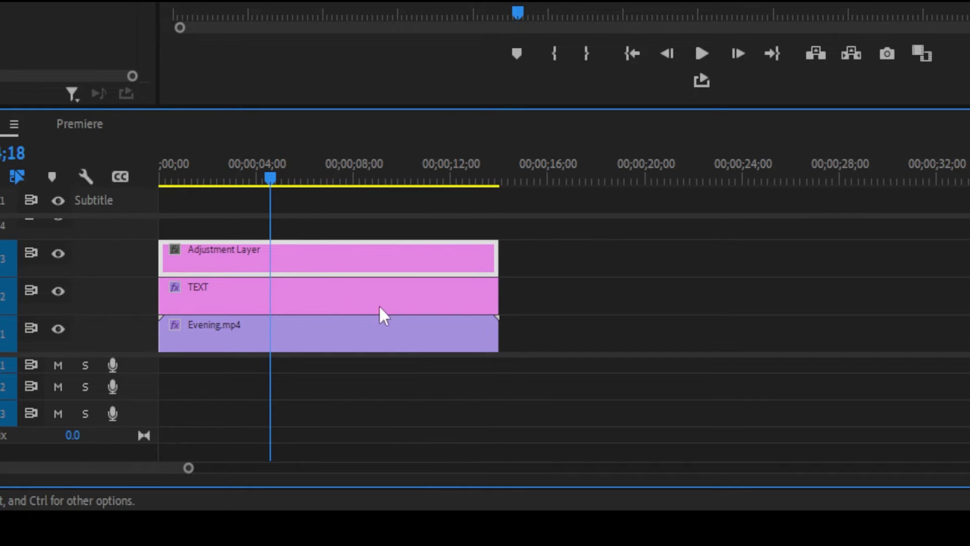
Set the playhead to 00;00;03;09, search the effects for "mirr", and apply Mirror to the adjustment layer.
left_click_drag(273, 178, 238, 205)
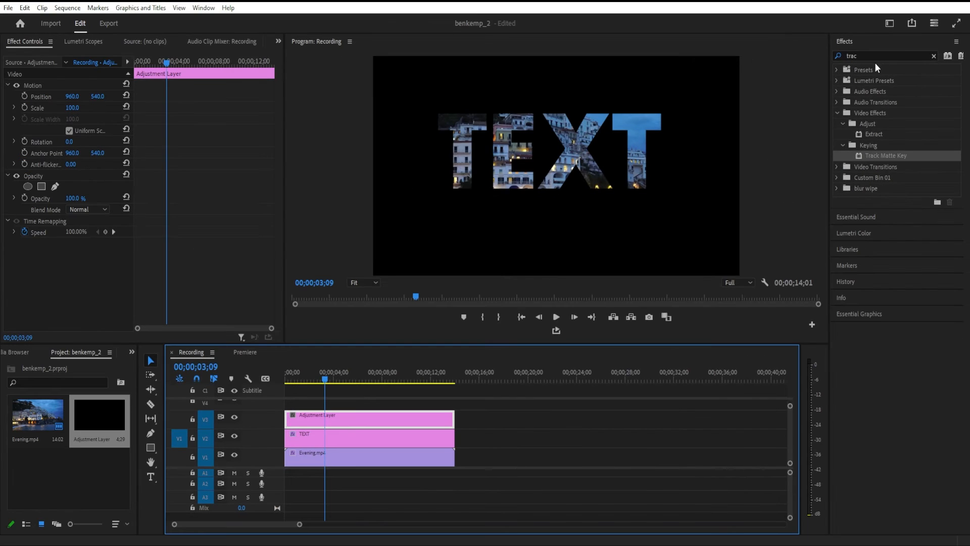
type("mi")
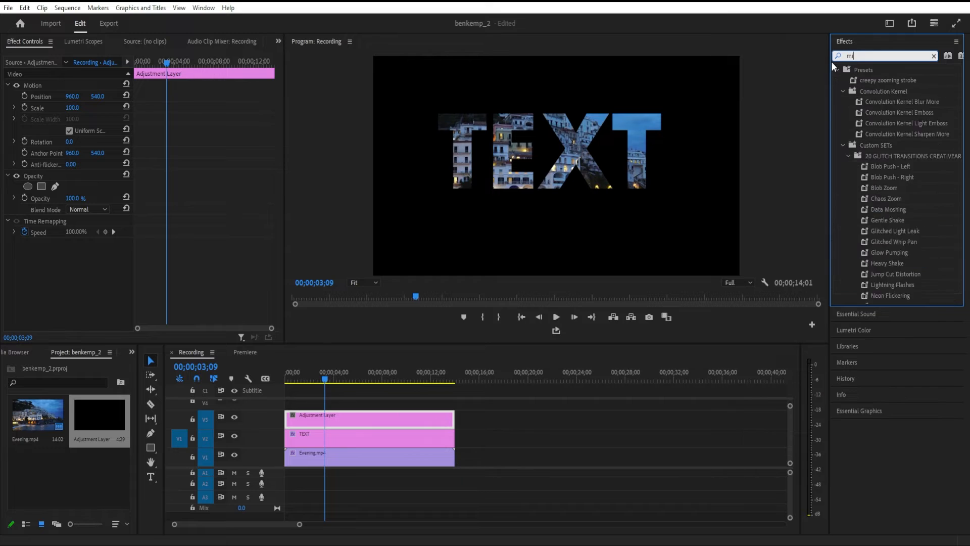
type("rr")
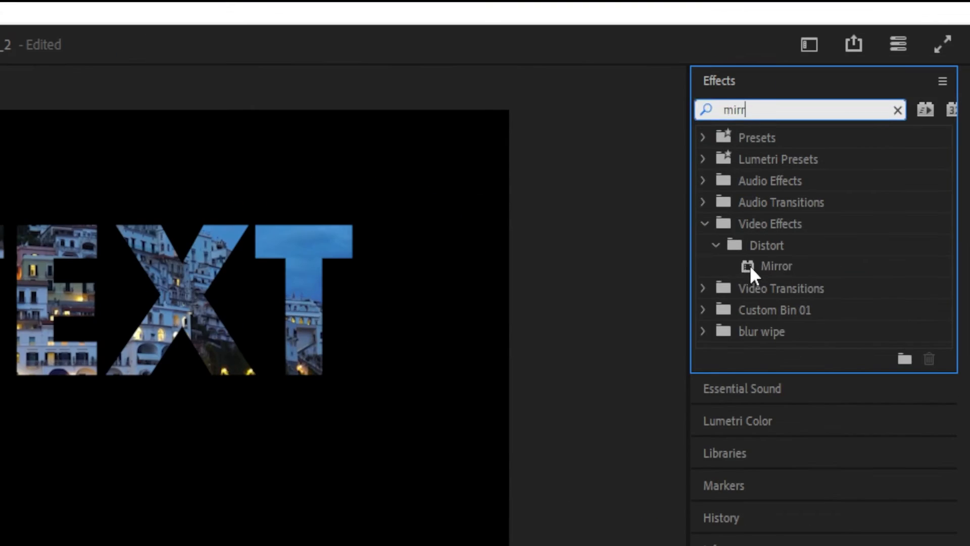
left_click_drag(859, 133, 404, 423)
left_click_drag(481, 274, 477, 276)
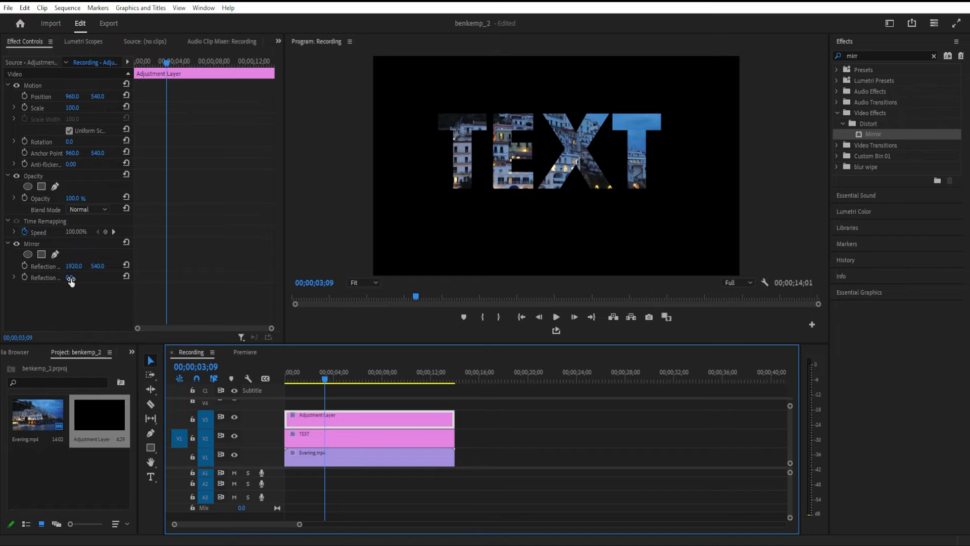
Set the Mirror effect's reflection angle to 90° and move its reflection center just below the TEXT title, at about 1551.9, 667.1.
left_click(46, 244)
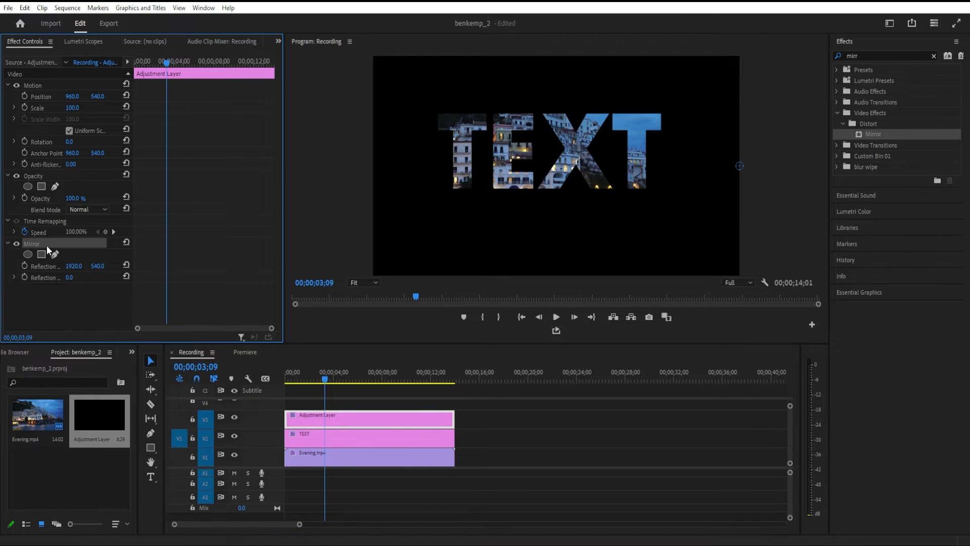
left_click_drag(740, 166, 663, 182)
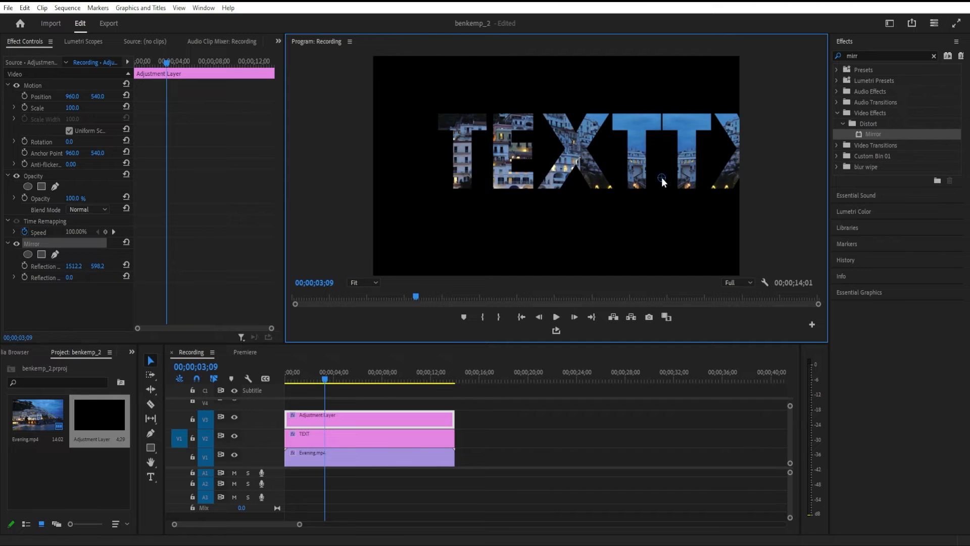
left_click_drag(70, 278, 77, 277)
left_click(77, 276)
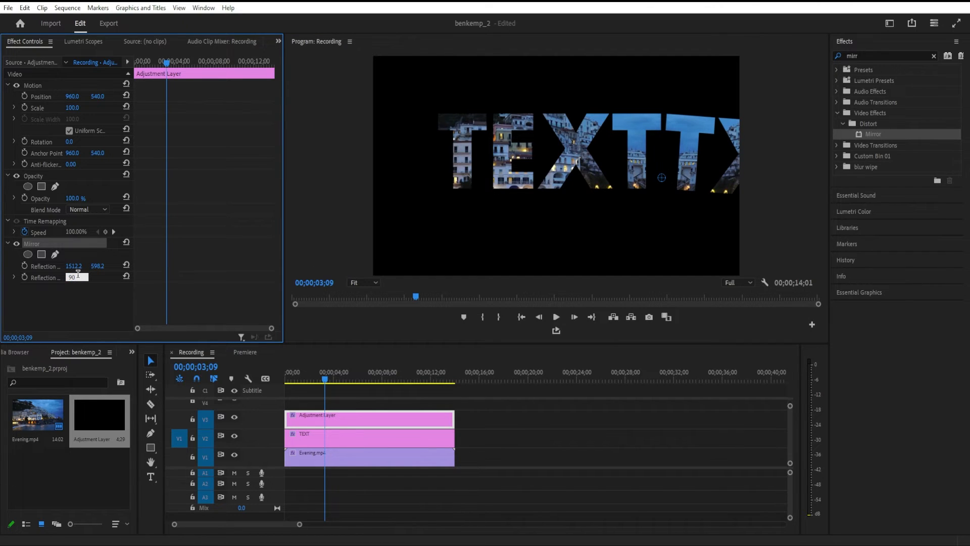
key("Return")
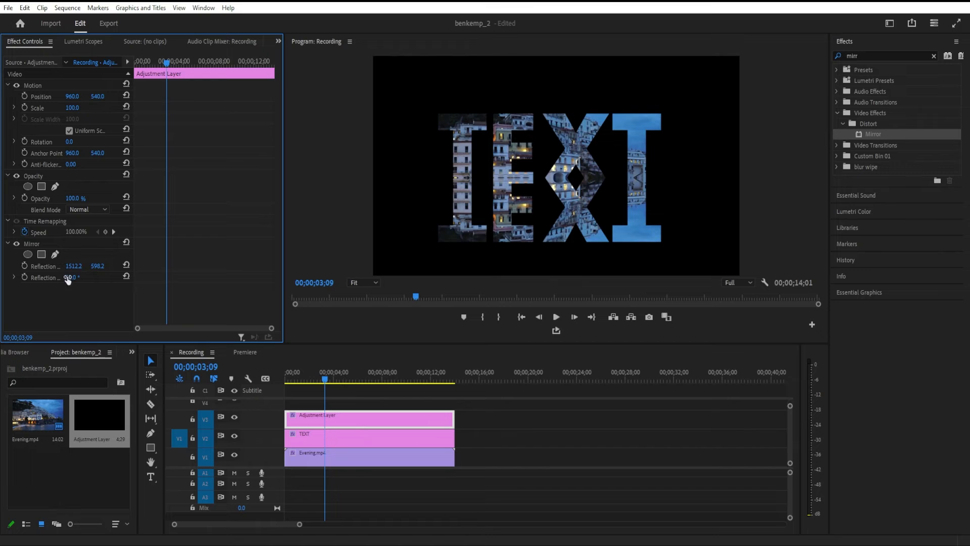
left_click(45, 246)
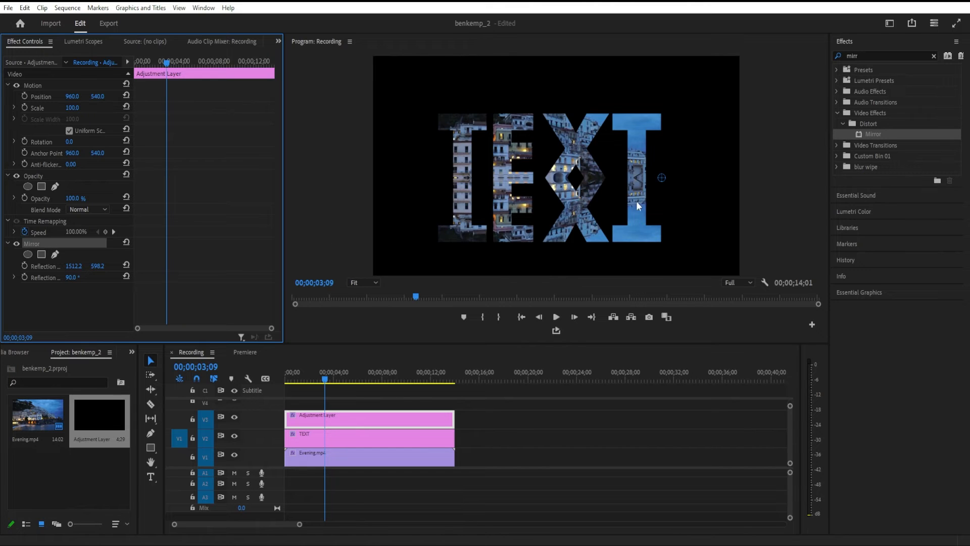
left_click_drag(661, 182, 669, 193)
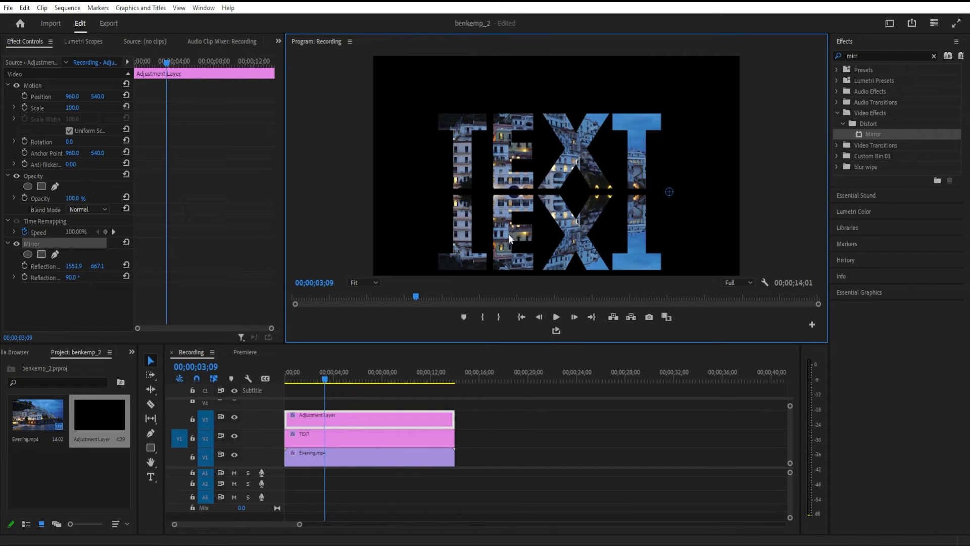
left_click(658, 545)
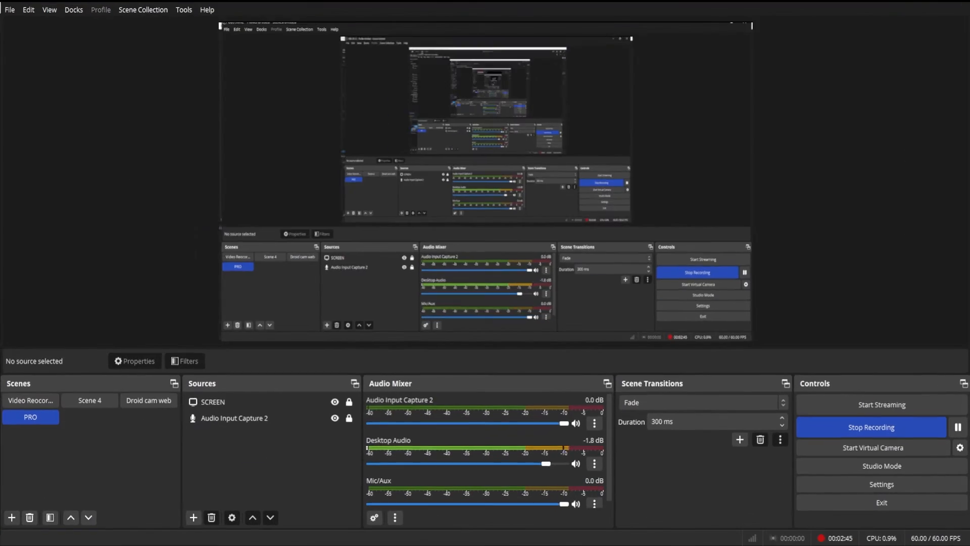
left_click(659, 545)
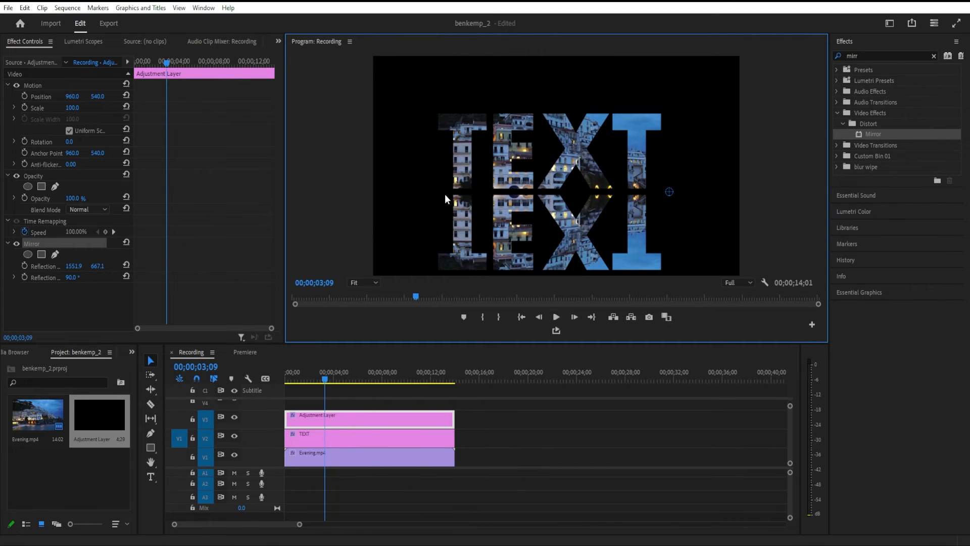
Add a 4-point polygon mask to the adjustment layer's Mirror effect and stretch its corners around the title and upper part of the reflection.
left_click(350, 419)
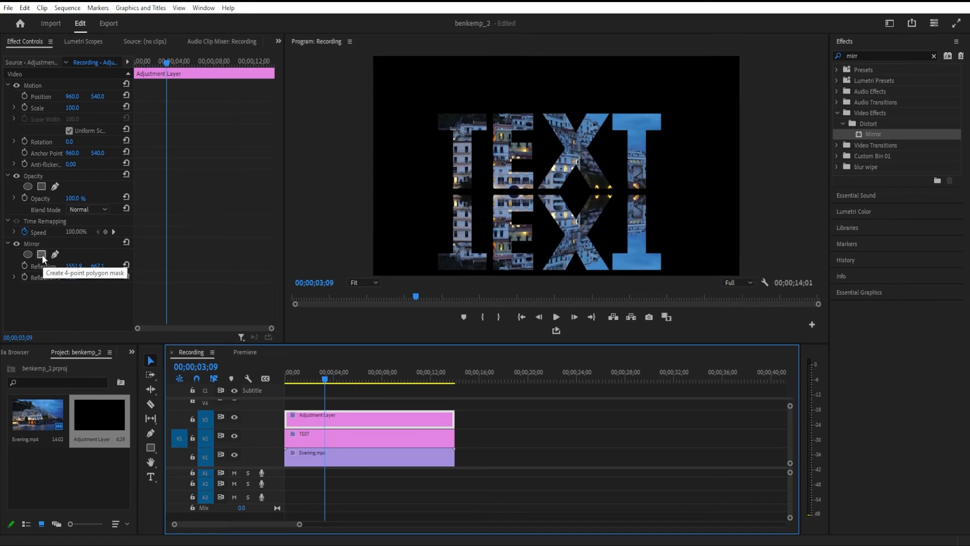
left_click(42, 254)
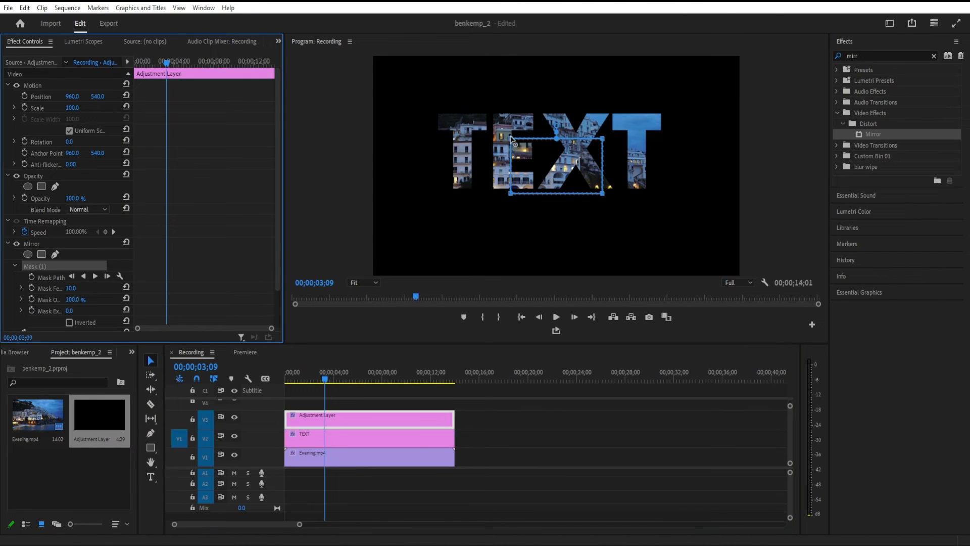
left_click_drag(511, 137, 419, 101)
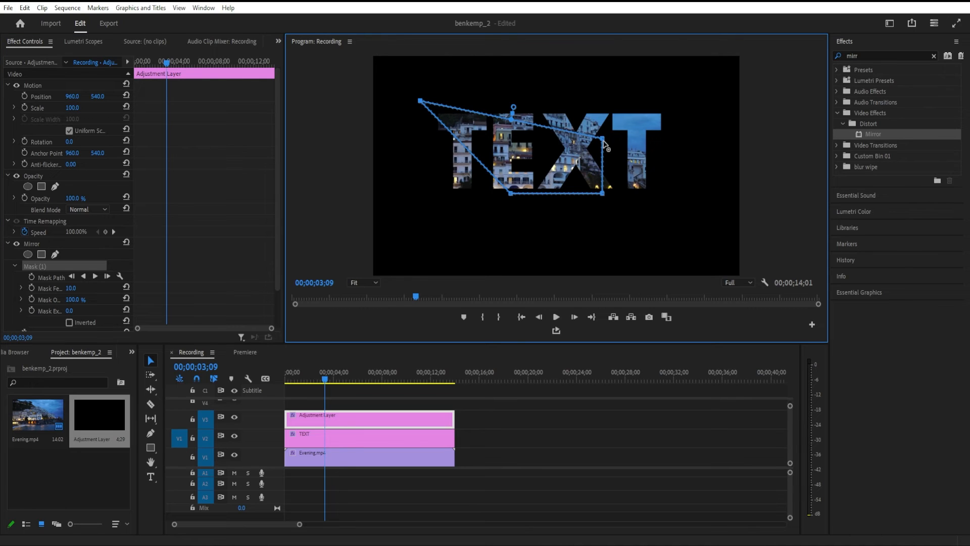
left_click_drag(604, 143, 692, 98)
left_click_drag(604, 195, 670, 237)
left_click_drag(510, 194, 433, 234)
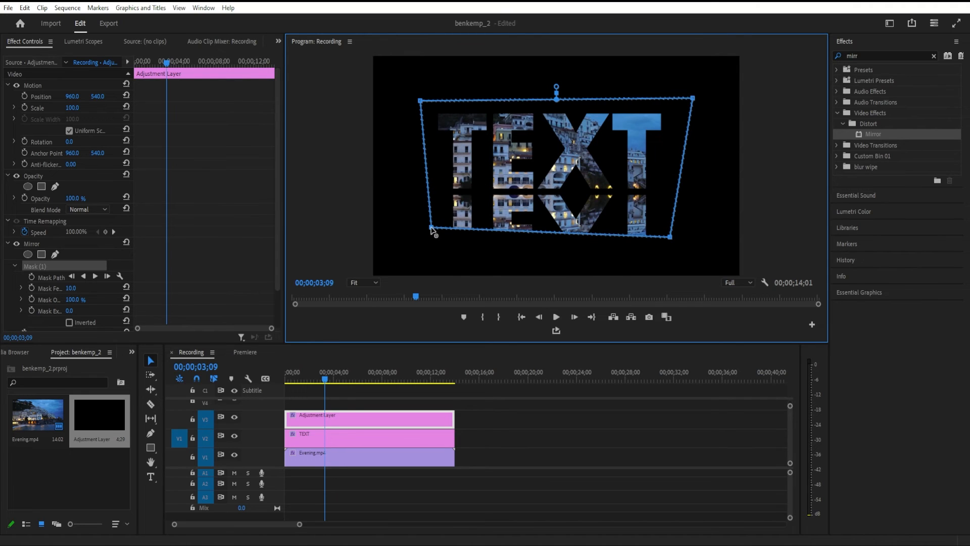
Fine-tune the mask's lower edge, set its feather to 311 and expansion to 14, and shift the mask slightly upward.
left_click_drag(672, 238, 671, 234)
left_click_drag(71, 289, 77, 311)
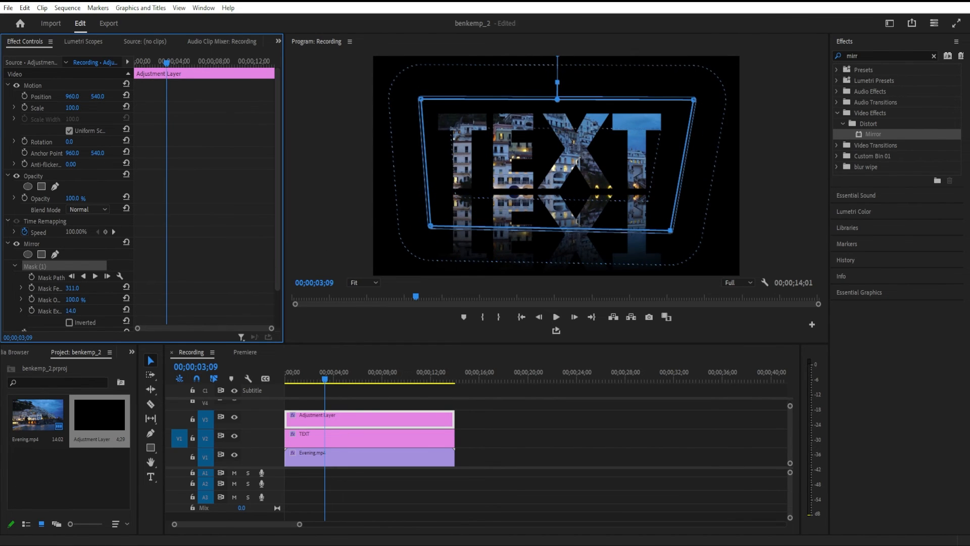
left_click_drag(457, 201, 460, 195)
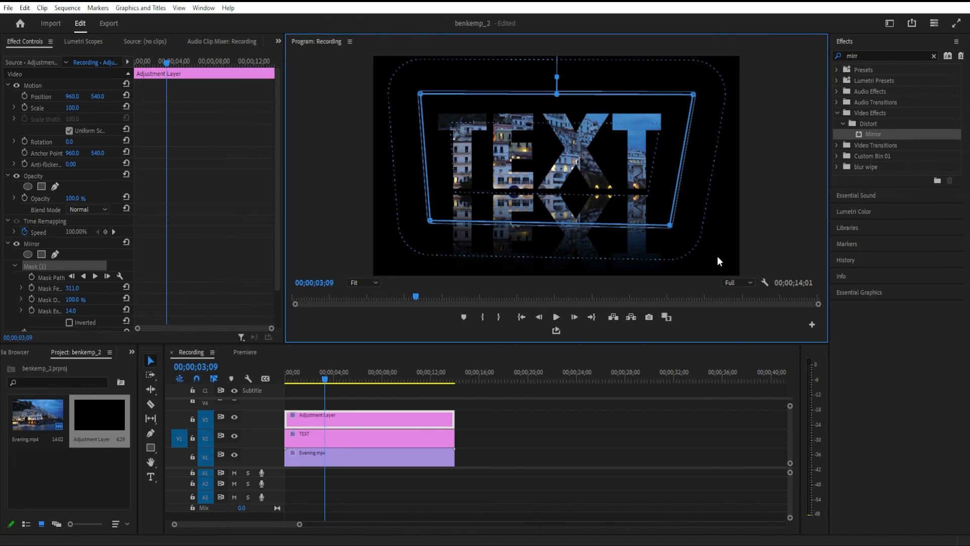
Play the sequence full screen from near its start to review the faded text reflection.
left_click_drag(332, 384, 285, 383)
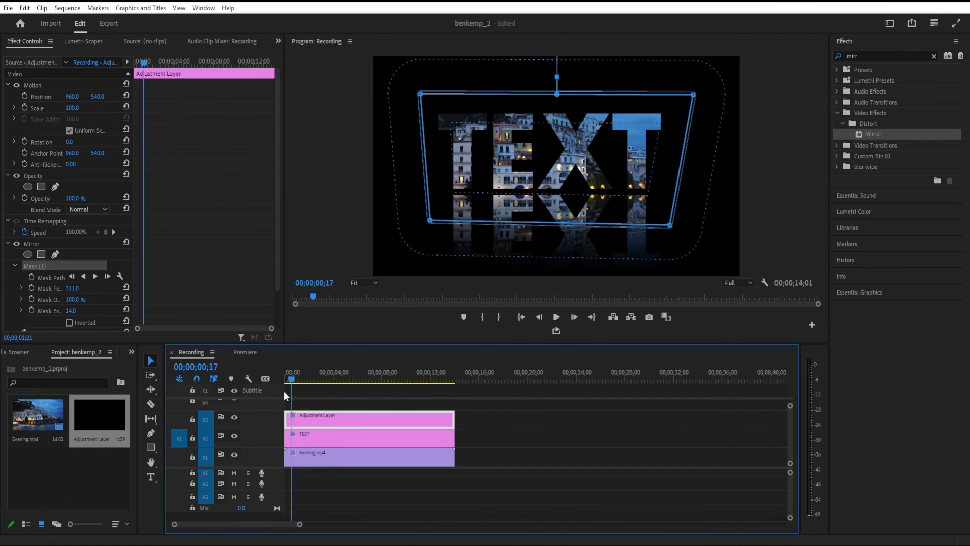
left_click(342, 404)
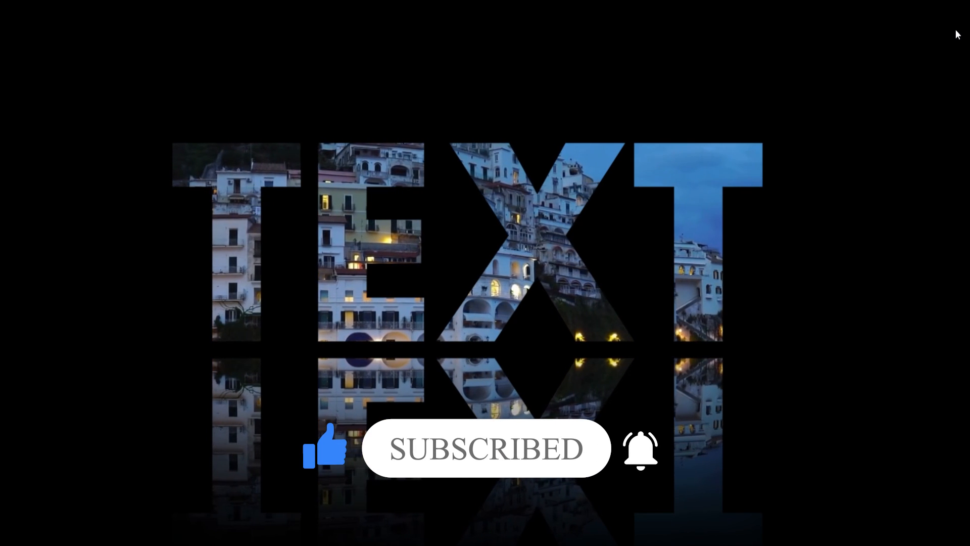
key("Escape")
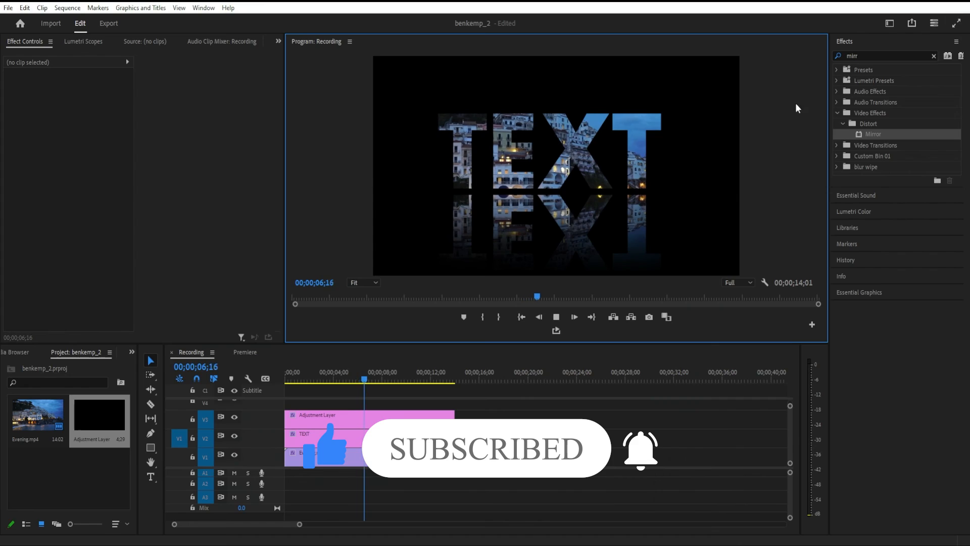
Select the Mirror effect's mask on the adjustment layer and shift it further upward over the title.
left_click(384, 418)
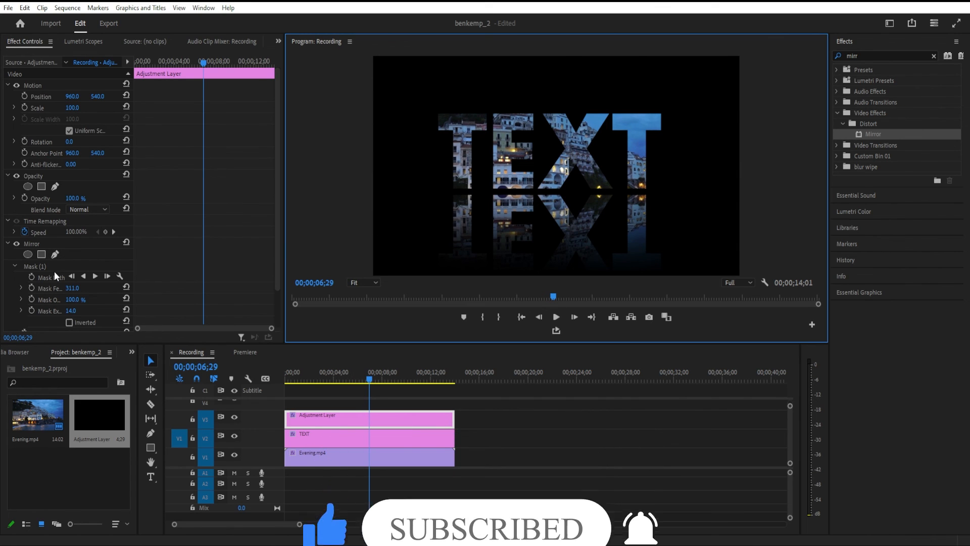
left_click(44, 246)
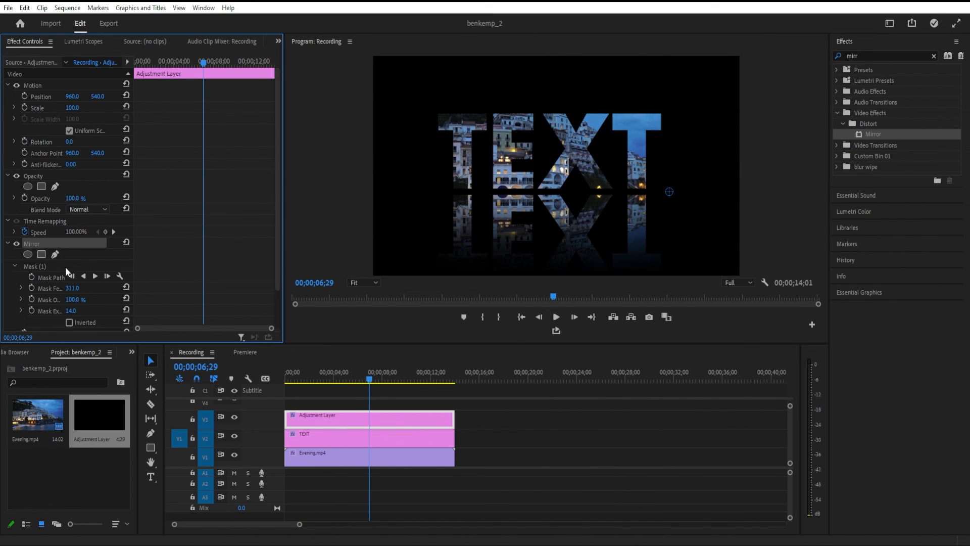
left_click(71, 268)
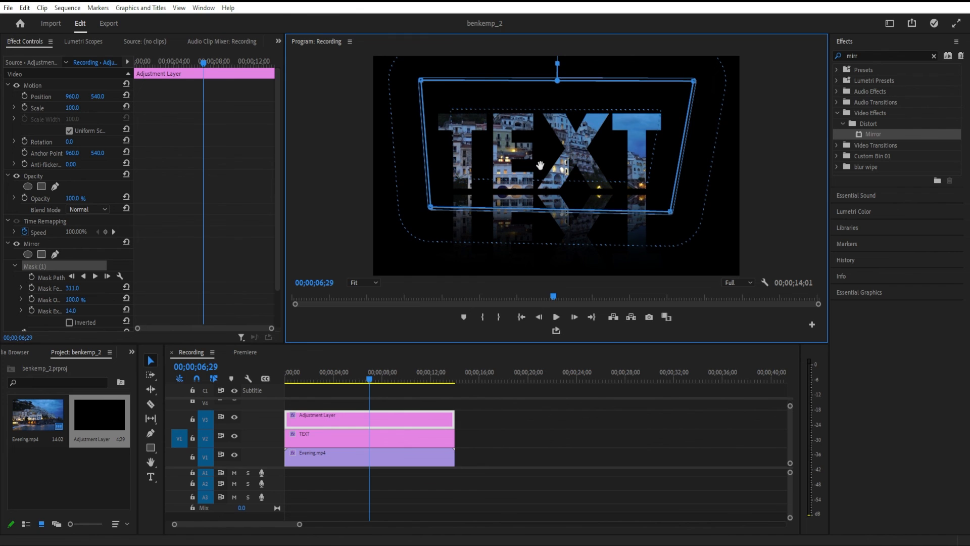